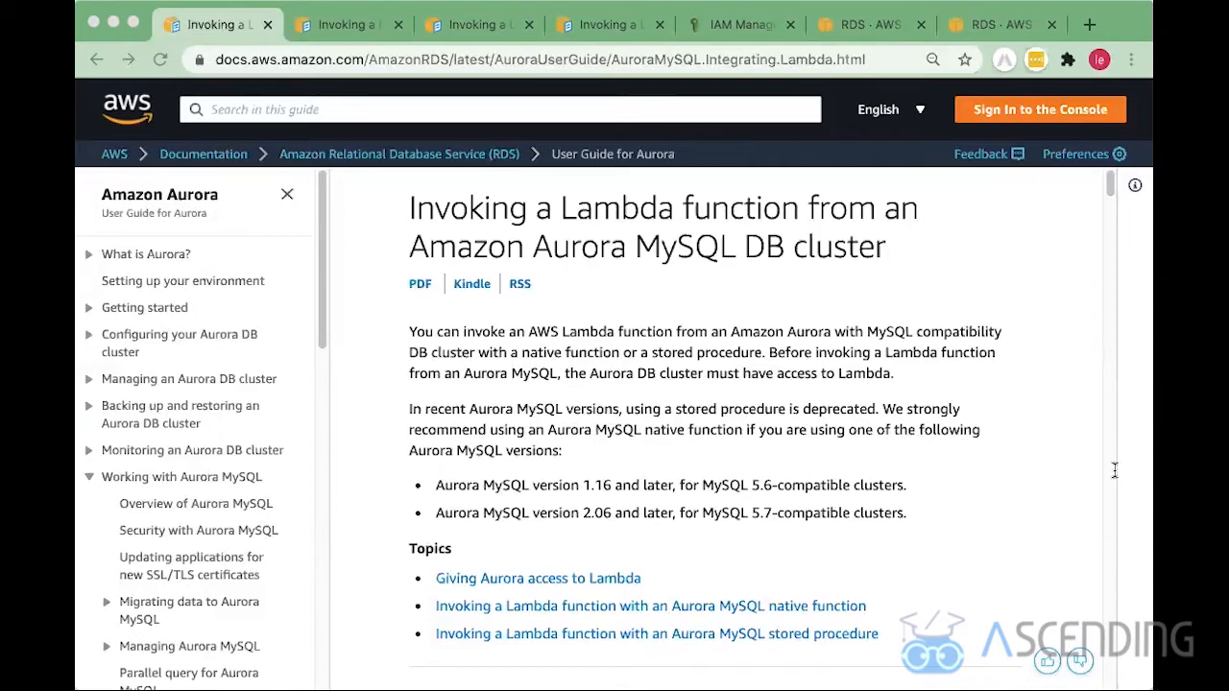
left_click(739, 24)
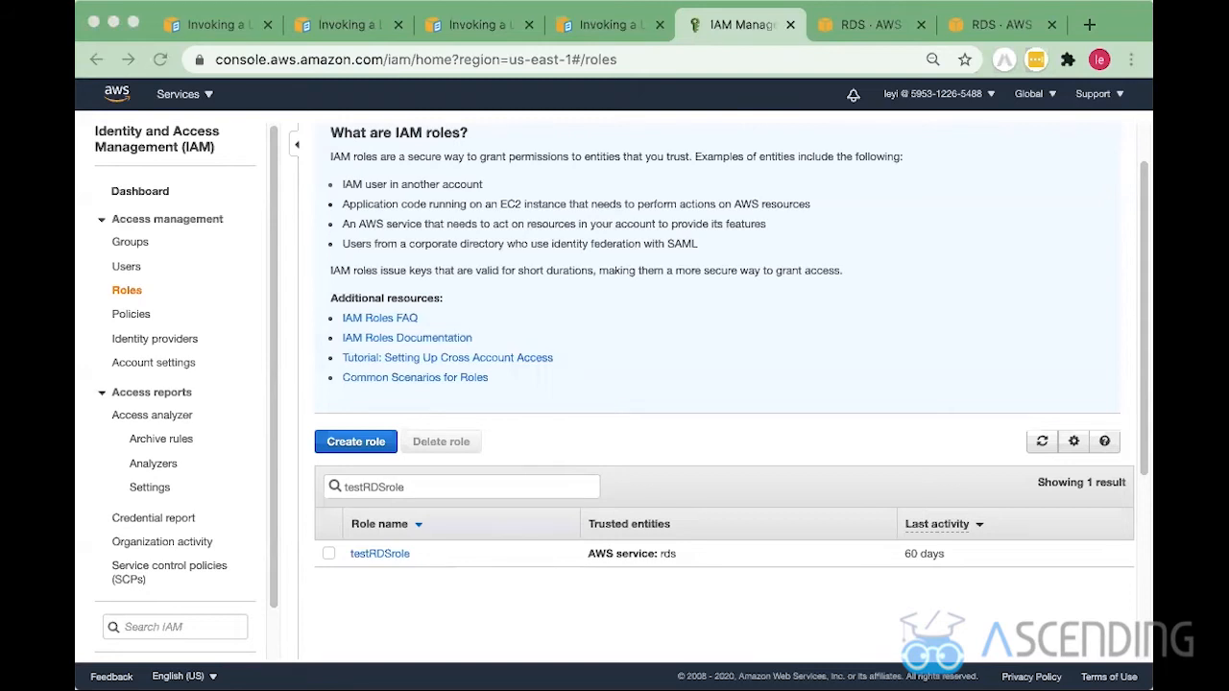
Check parameter group test2's aws_default_lambda_role is testRDSrole and database-1 has testRDSrole attached
left_click(891, 31)
left_click(975, 29)
left_click(860, 27)
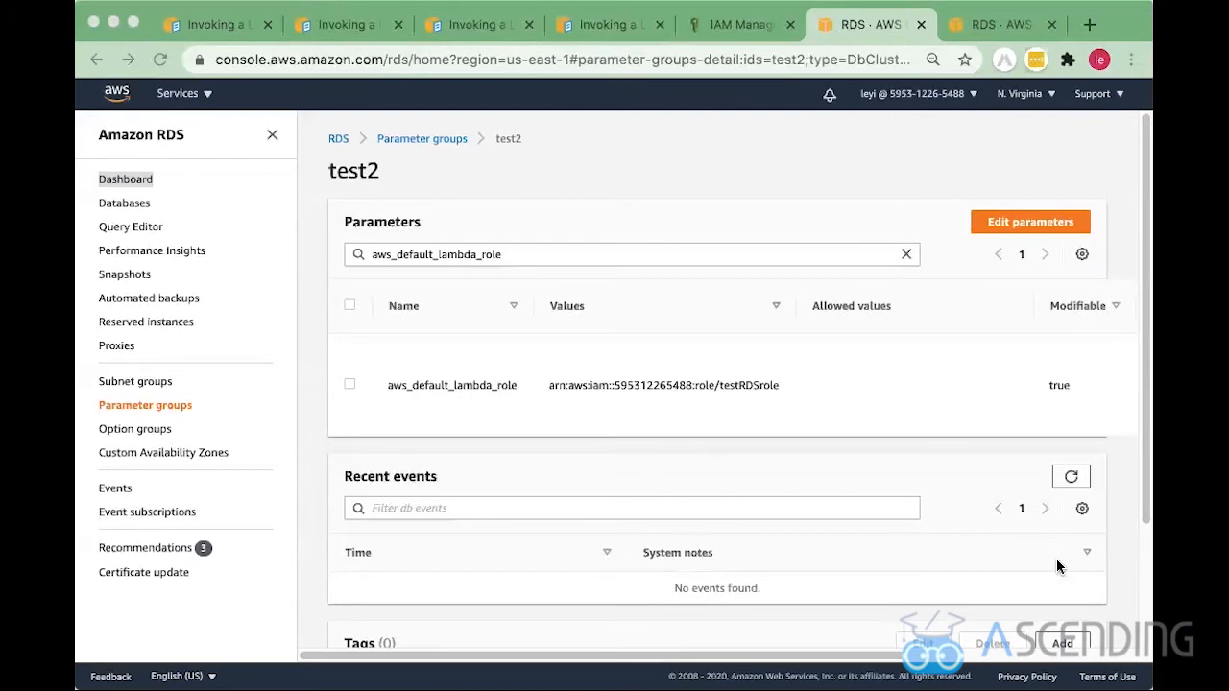
left_click(999, 24)
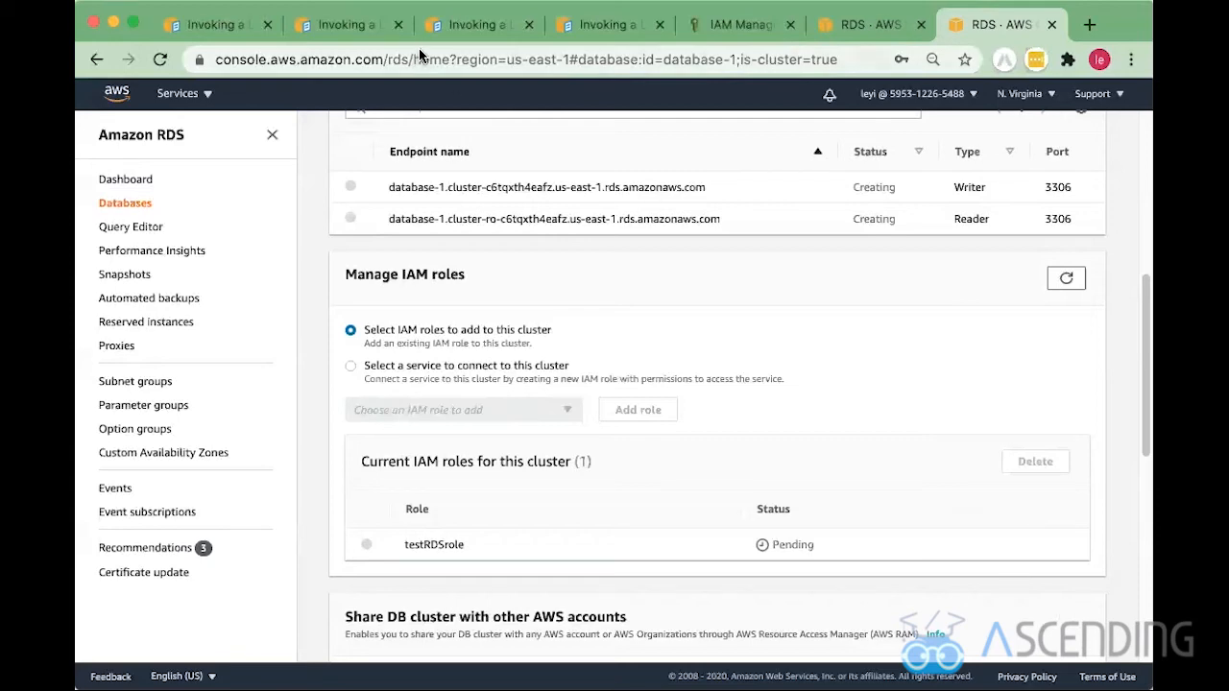
Locate the SELECT lambda_async query invoking BasicTestLambda via the page outline and select its SQL
left_click(337, 25)
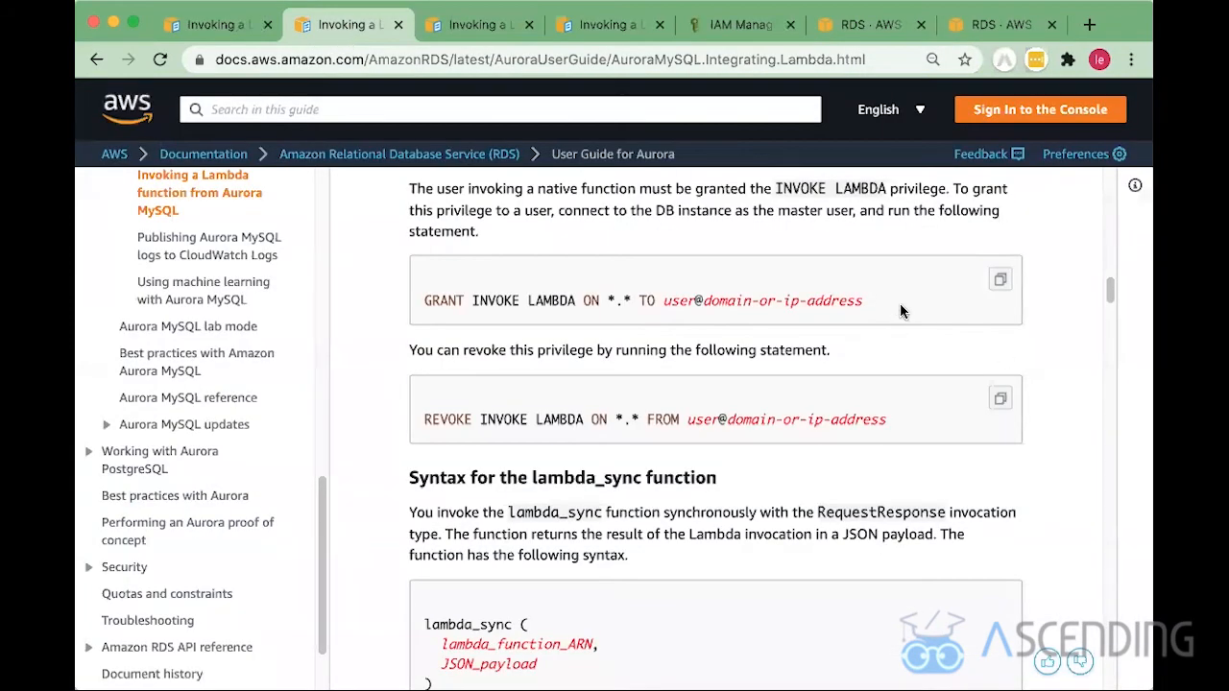
left_click(1134, 185)
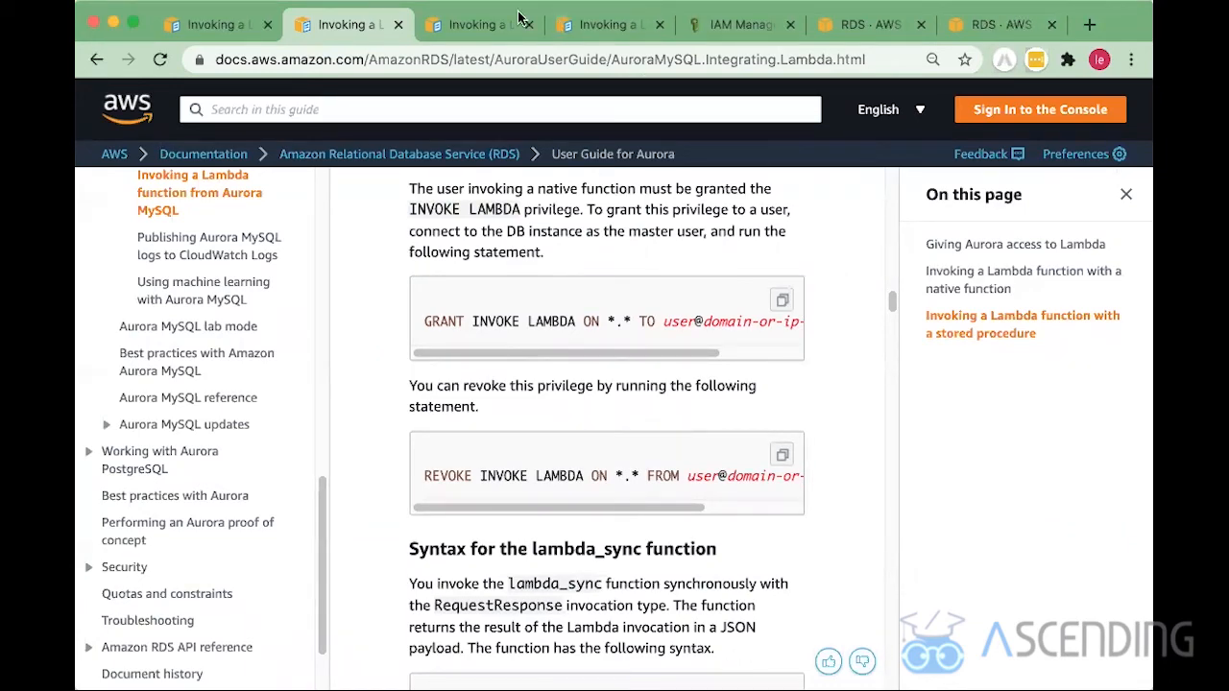
left_click(477, 24)
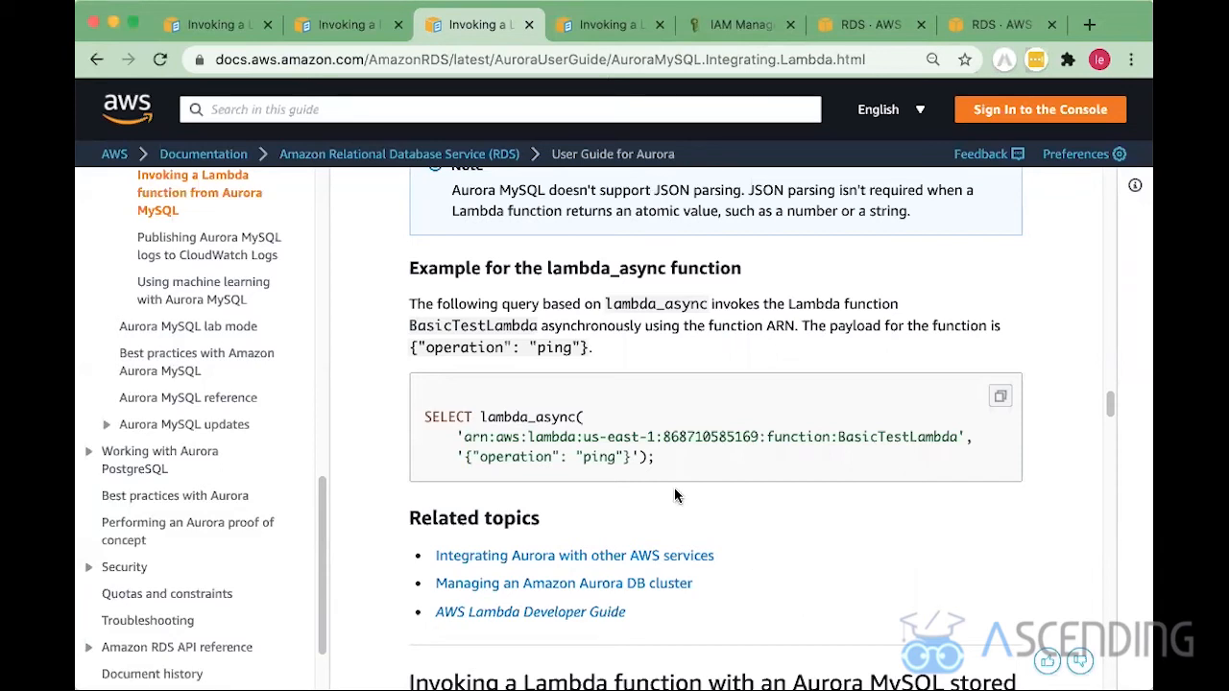
left_click_drag(662, 458, 432, 417)
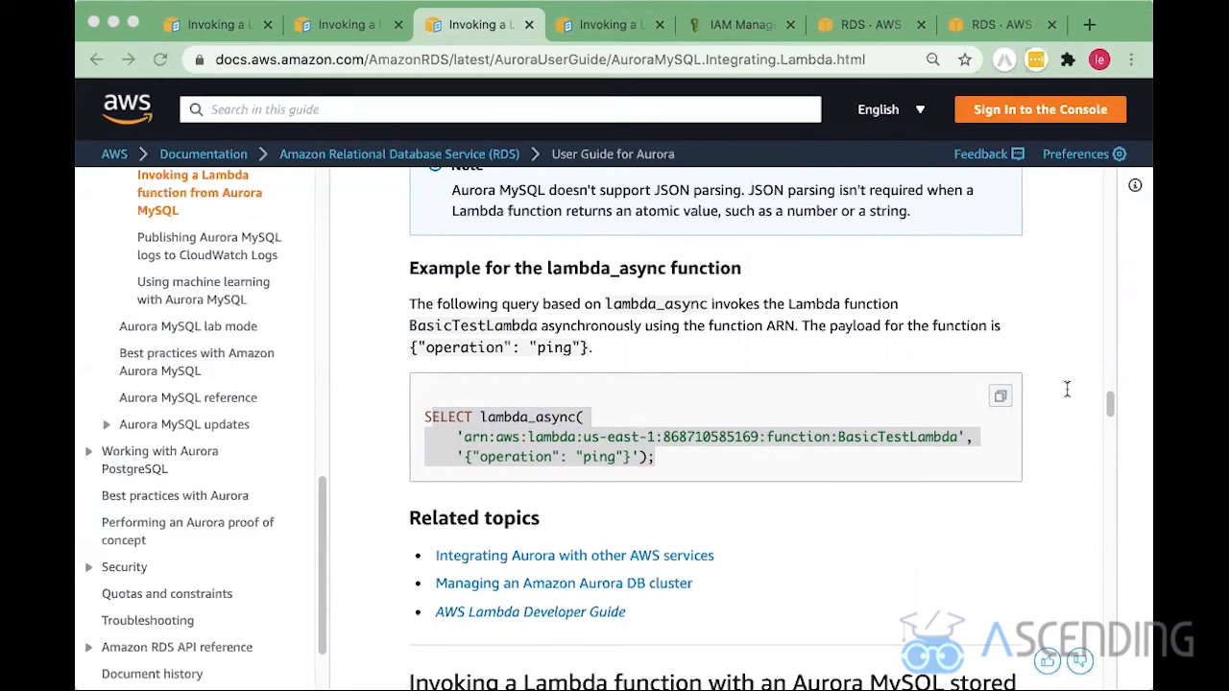
View the SES_send_email stored procedure example calling mysql.lambda_async
left_click(621, 29)
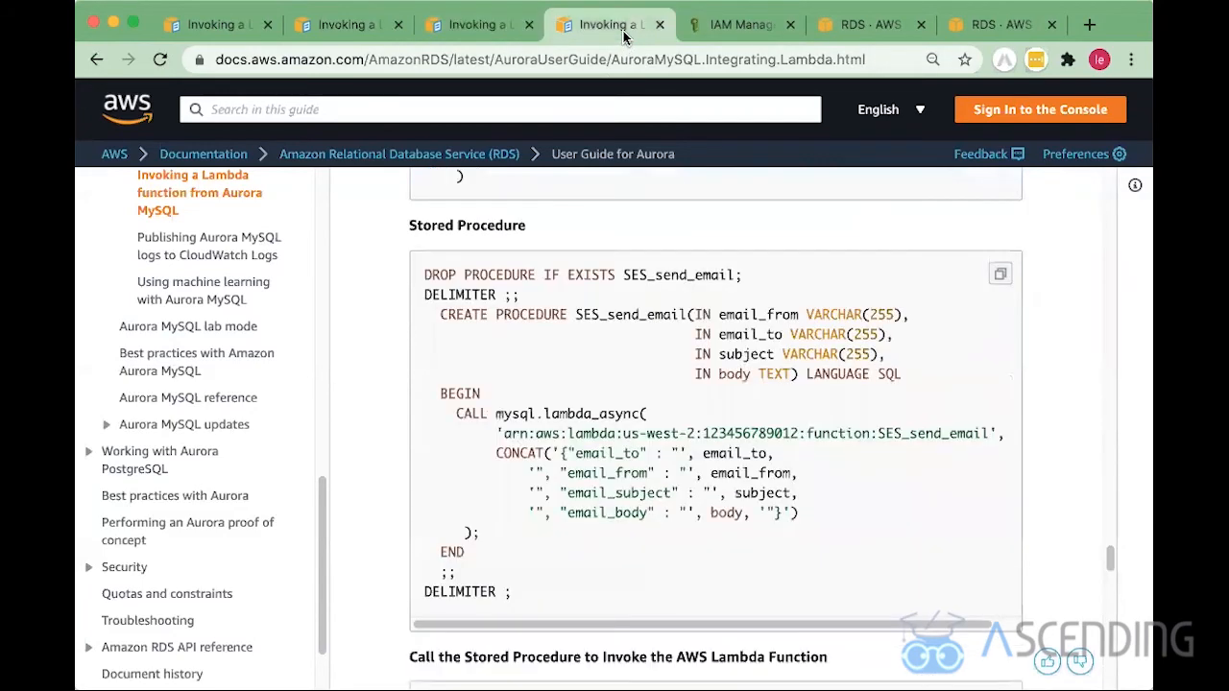